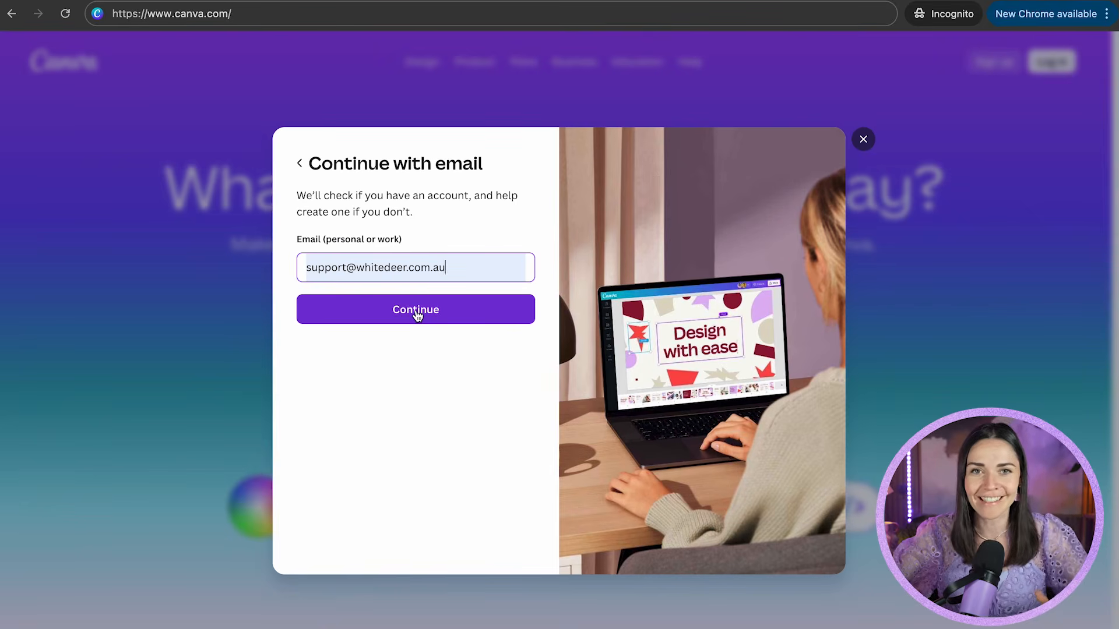
Submit the e-mail, replace the prefilled name with the account holder's full name, and continue.
click(467, 316)
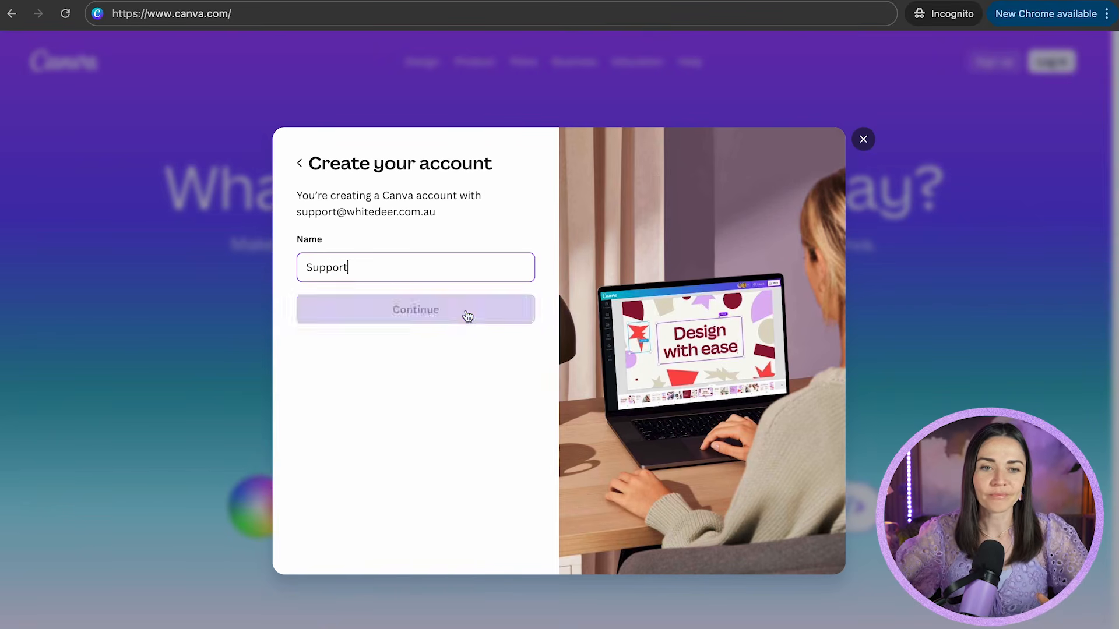
double_click(434, 274)
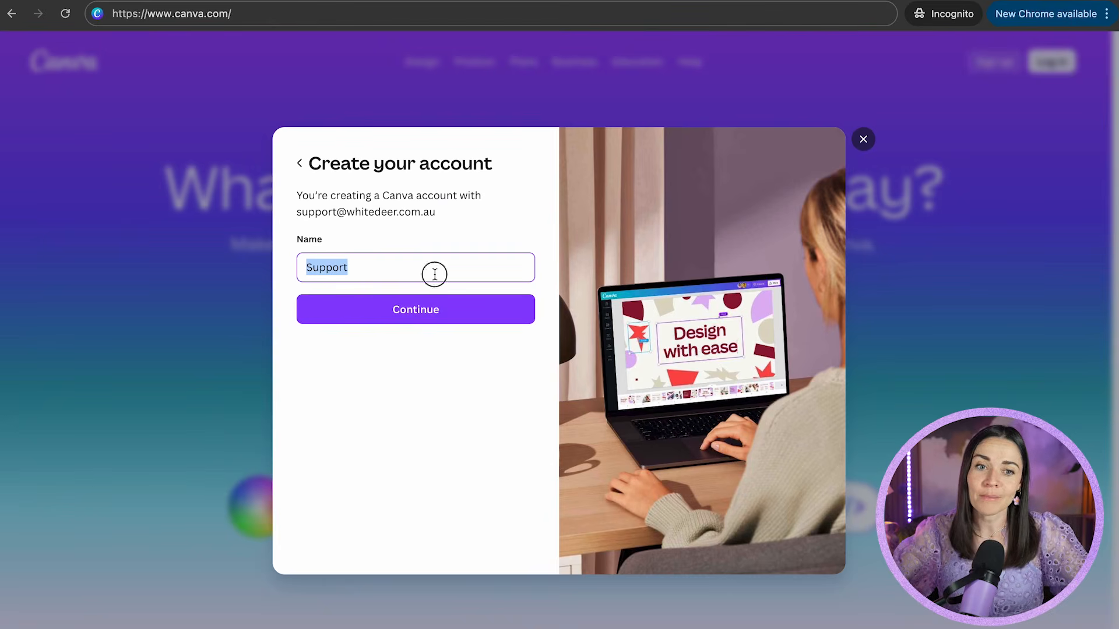
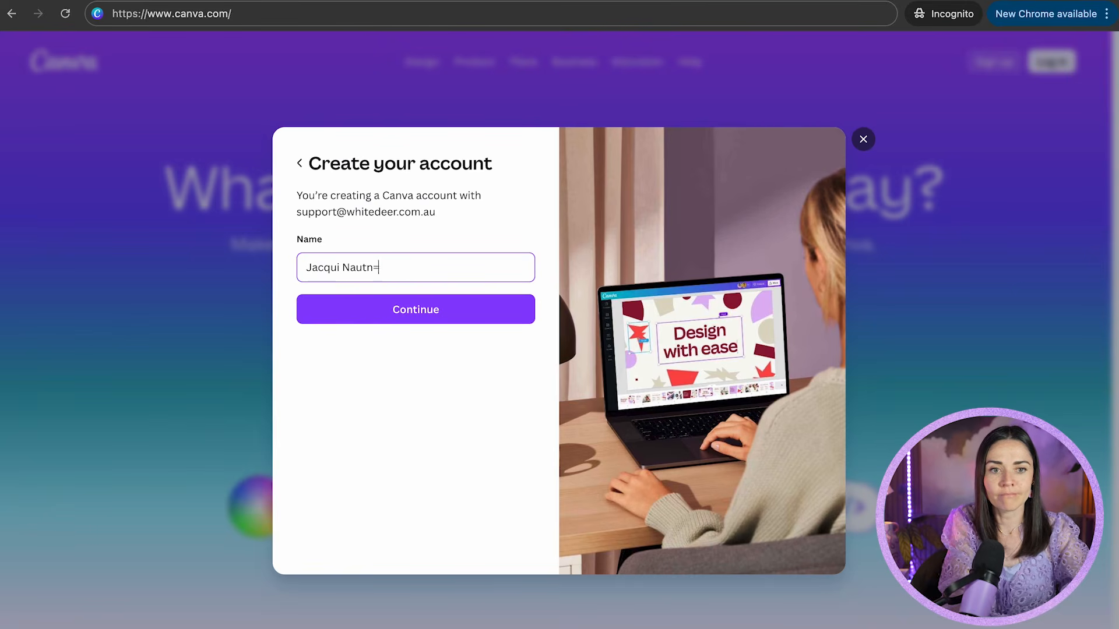
click(487, 317)
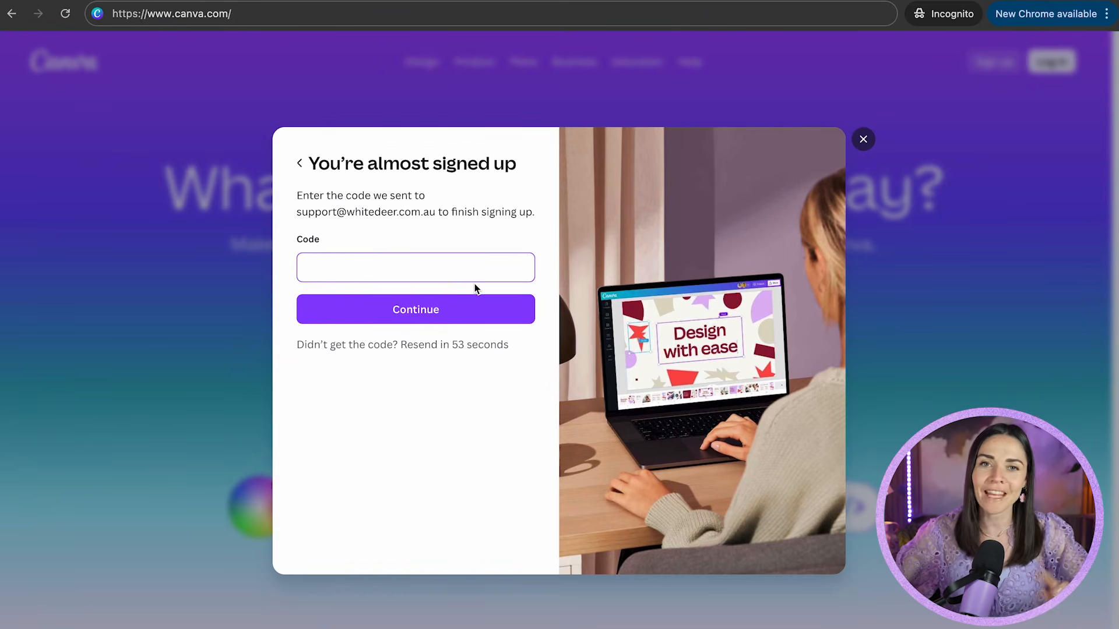
Copy the login code from the Canva e-mail in Outlook into the sign-up Code field.
key(super+Tab)
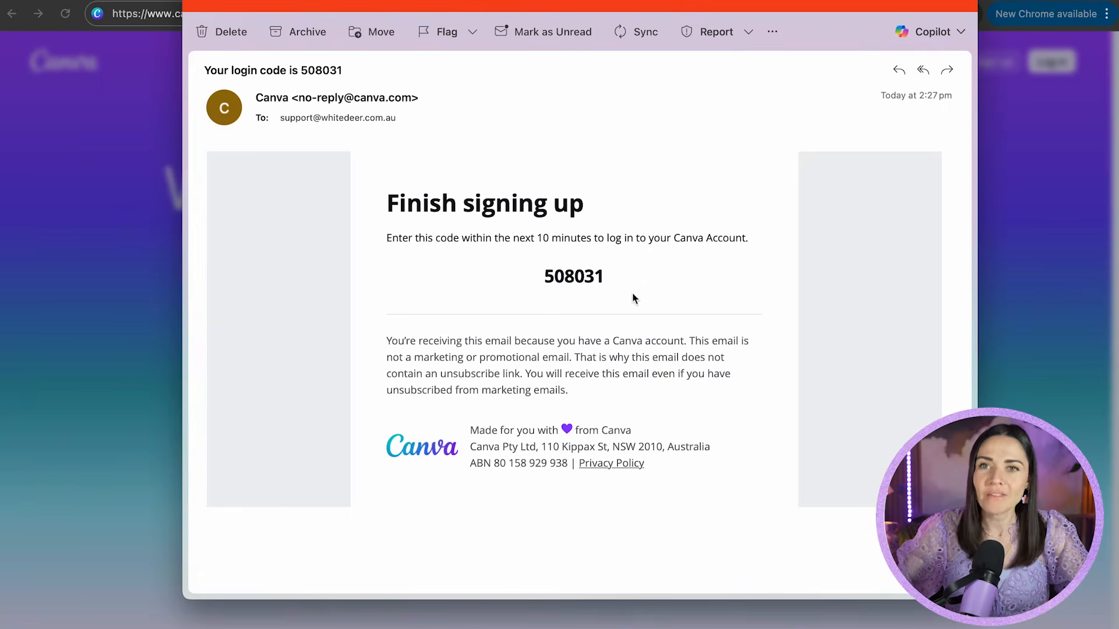
double_click(596, 276)
key(super+c)
key(super+Tab)
key(super+v)
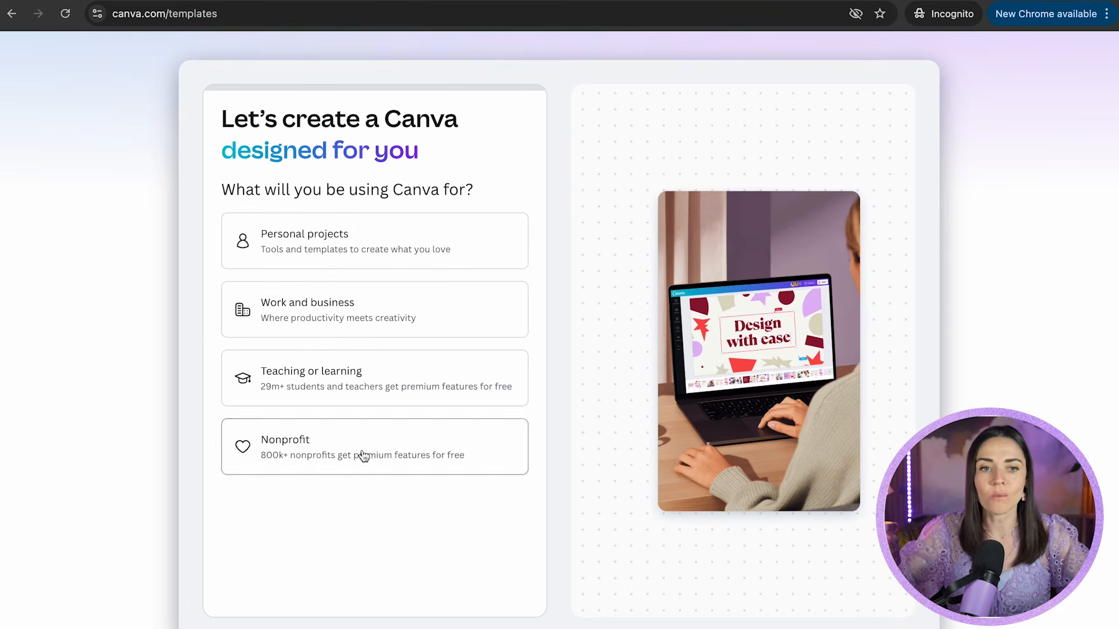
Choose Work and business, compare the Canva Pro and Canva Business trial offers, then skip.
click(431, 306)
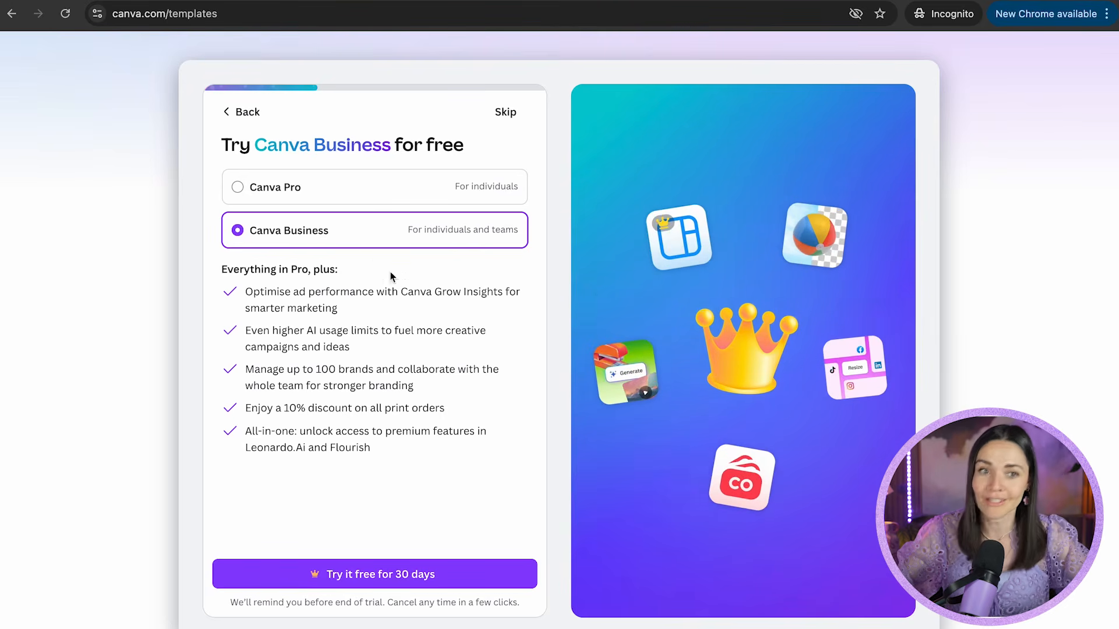
click(297, 189)
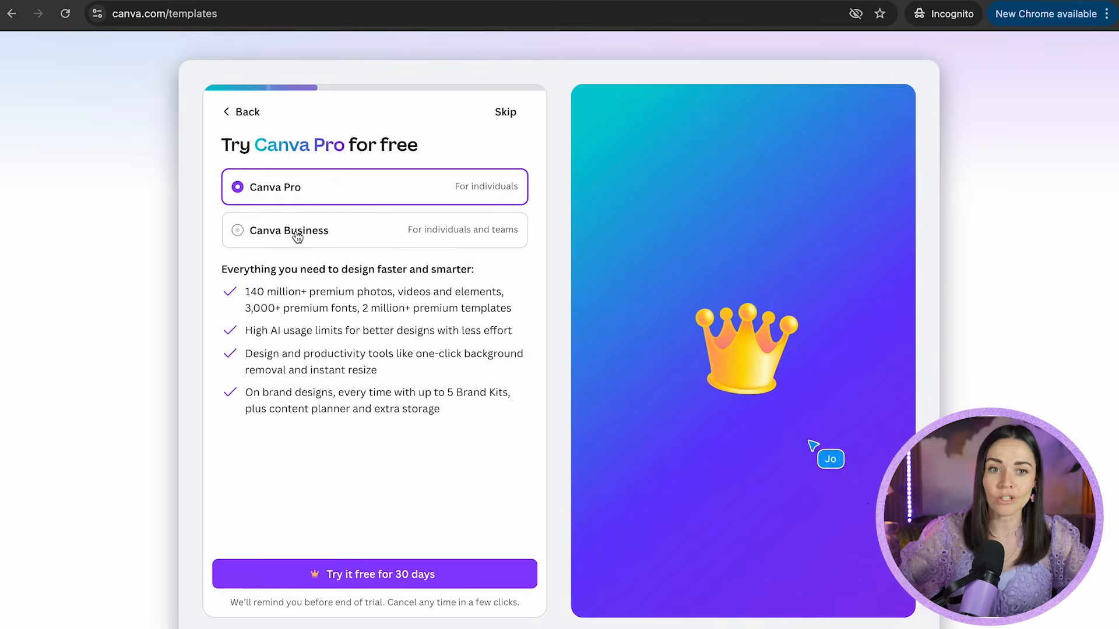
click(295, 230)
click(308, 199)
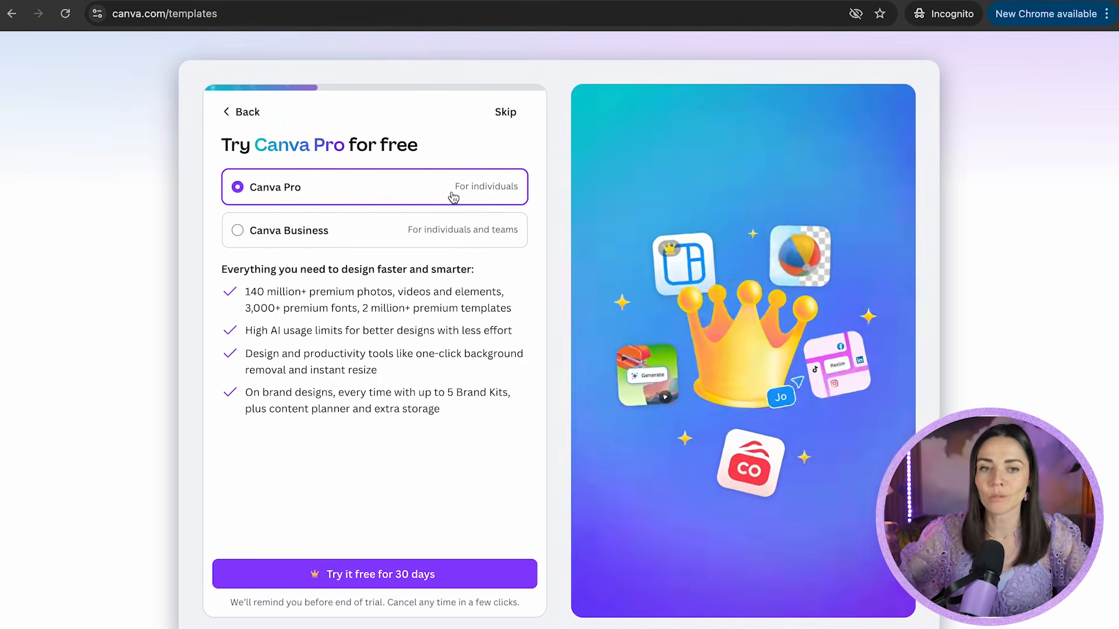
click(398, 221)
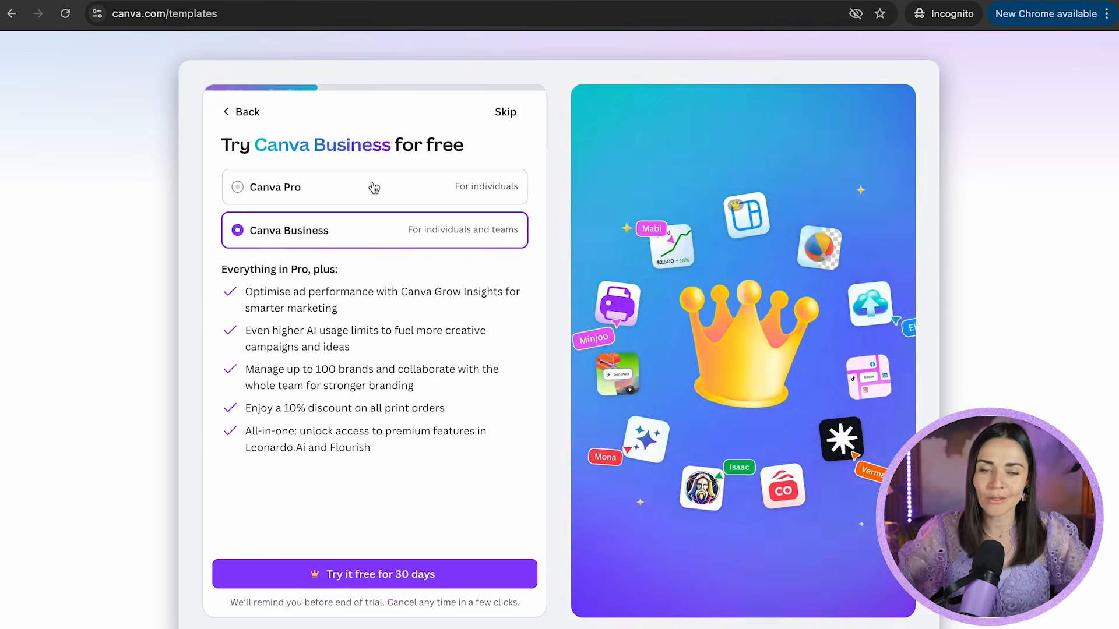
click(350, 184)
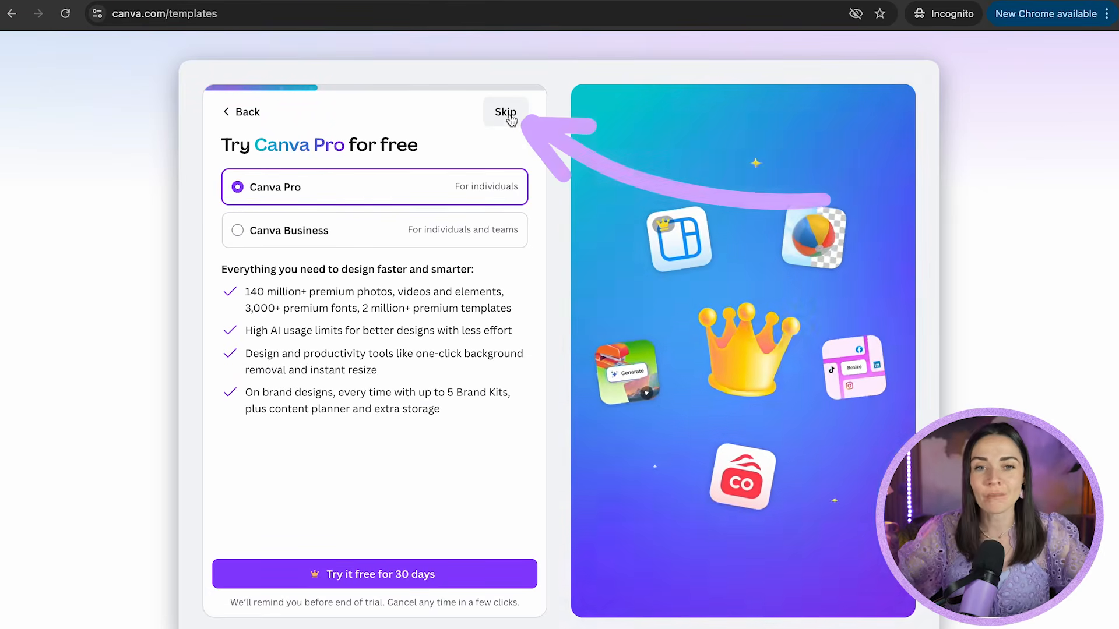
click(508, 113)
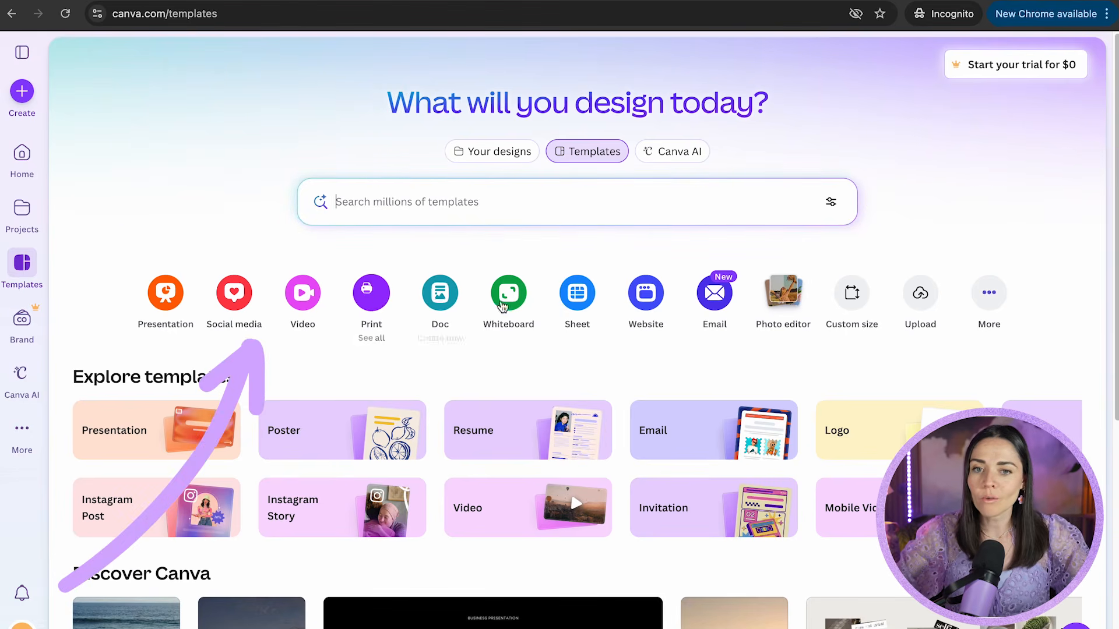
scroll(282, 347, down, 10)
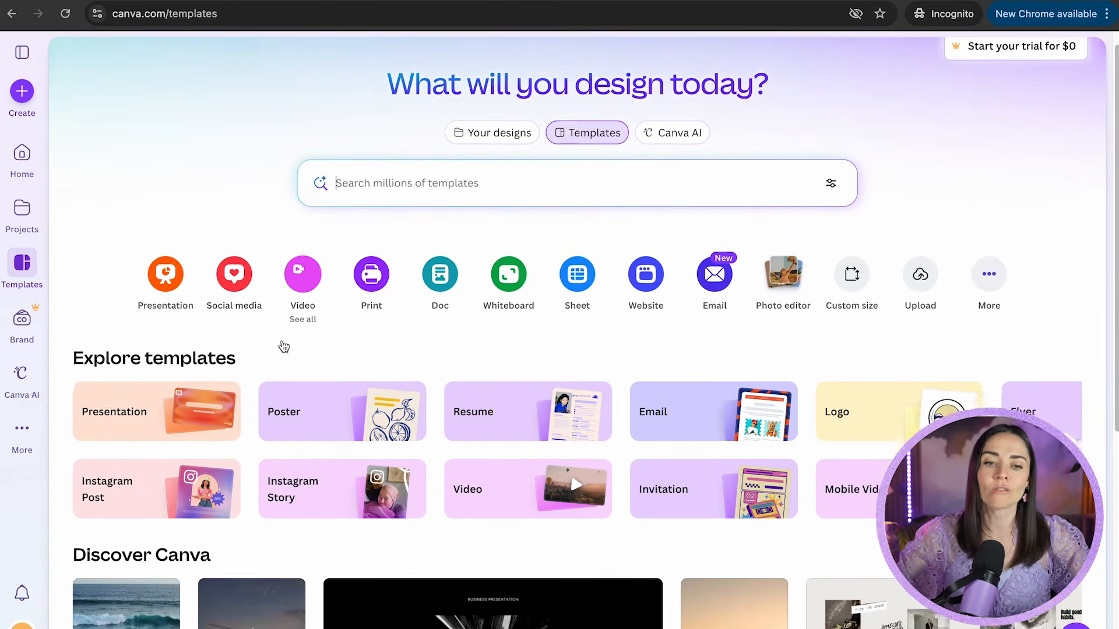
scroll(281, 348, down, 4)
scroll(280, 408, up, 15)
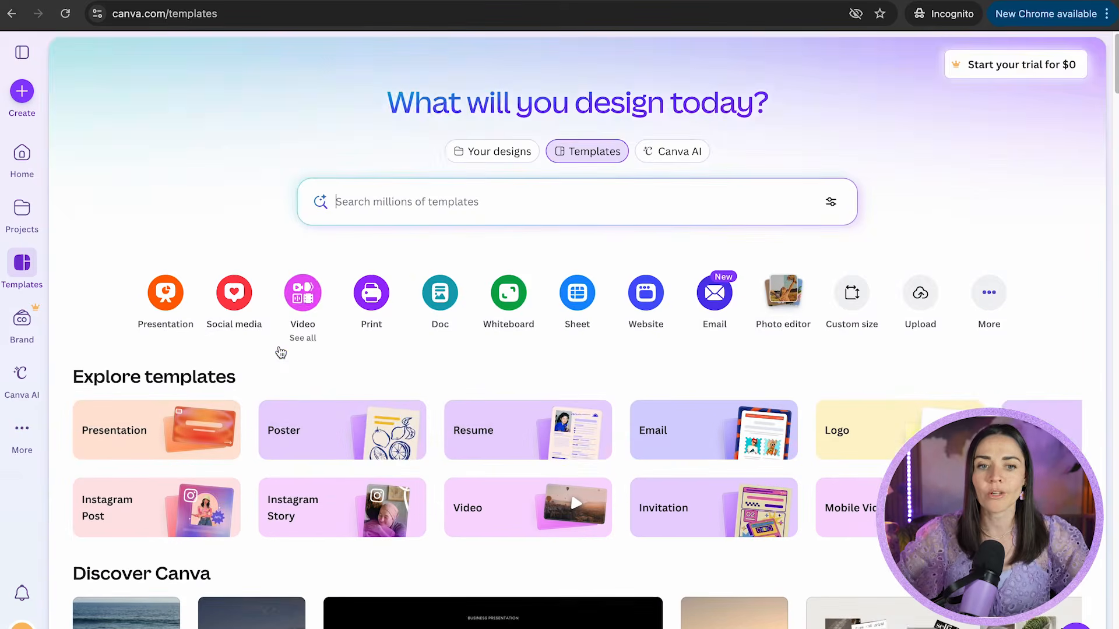
scroll(276, 349, down, 2)
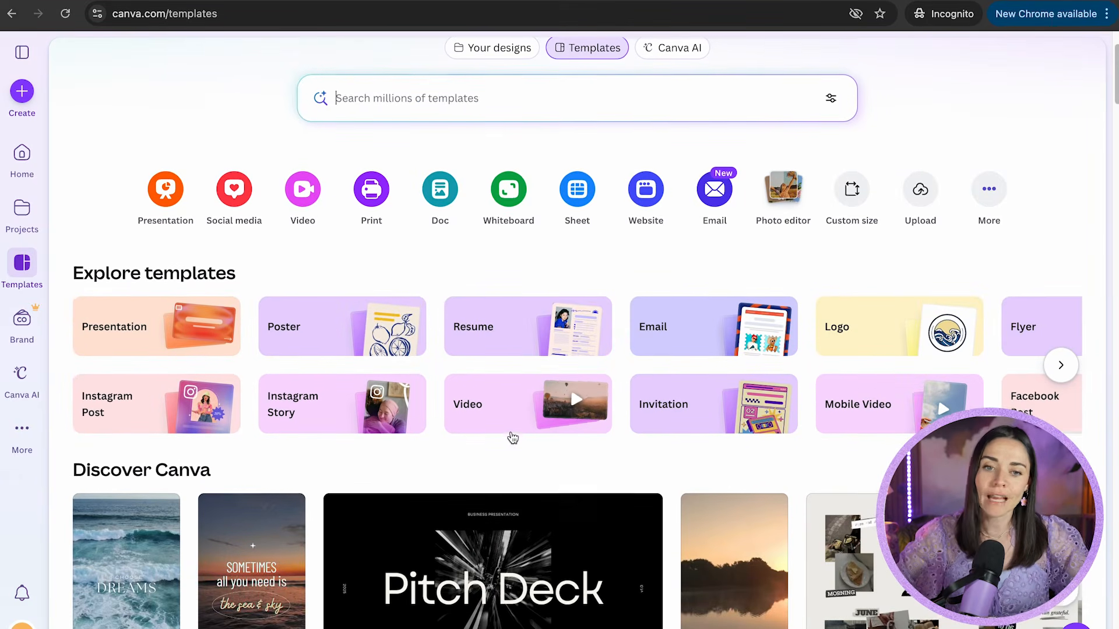
scroll(513, 440, up, 2)
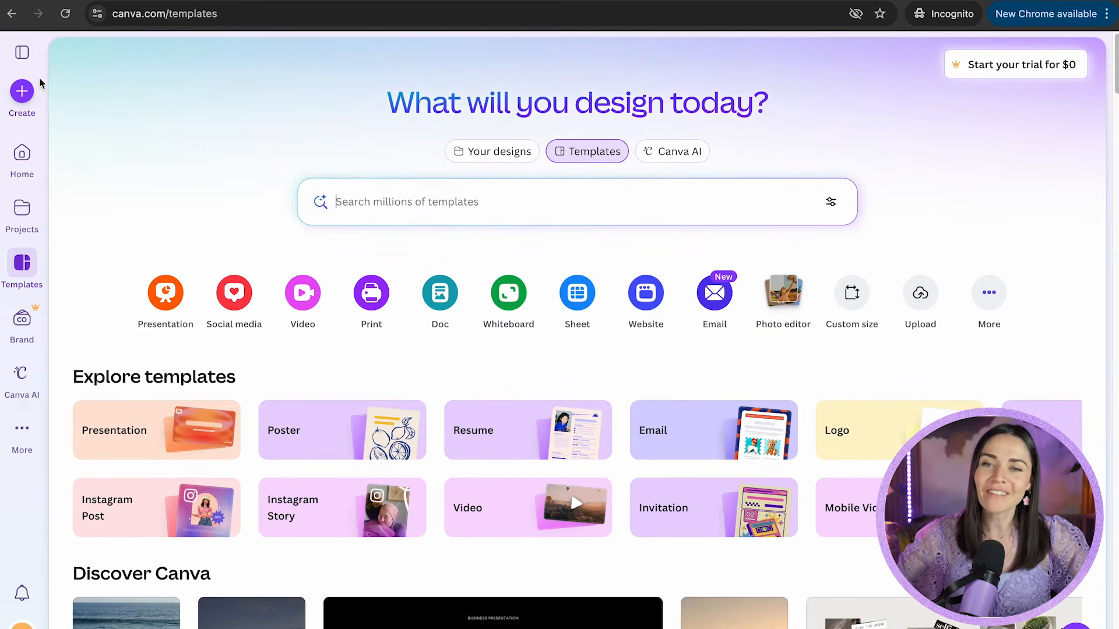
Expand the navigation panel, view the empty All projects page, and return to Templates.
click(24, 54)
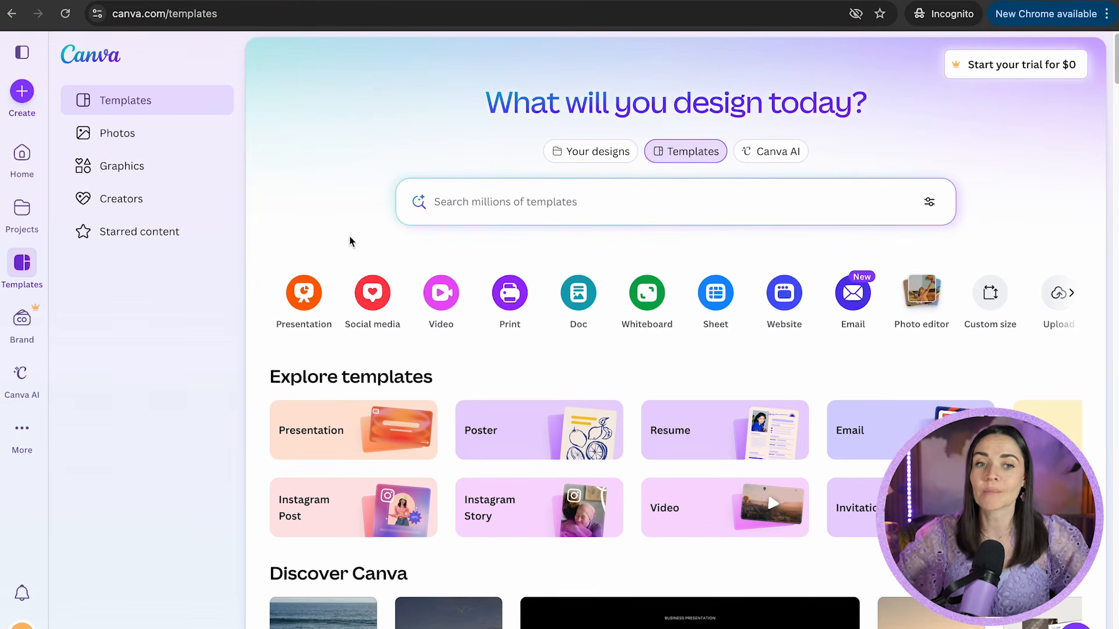
click(17, 215)
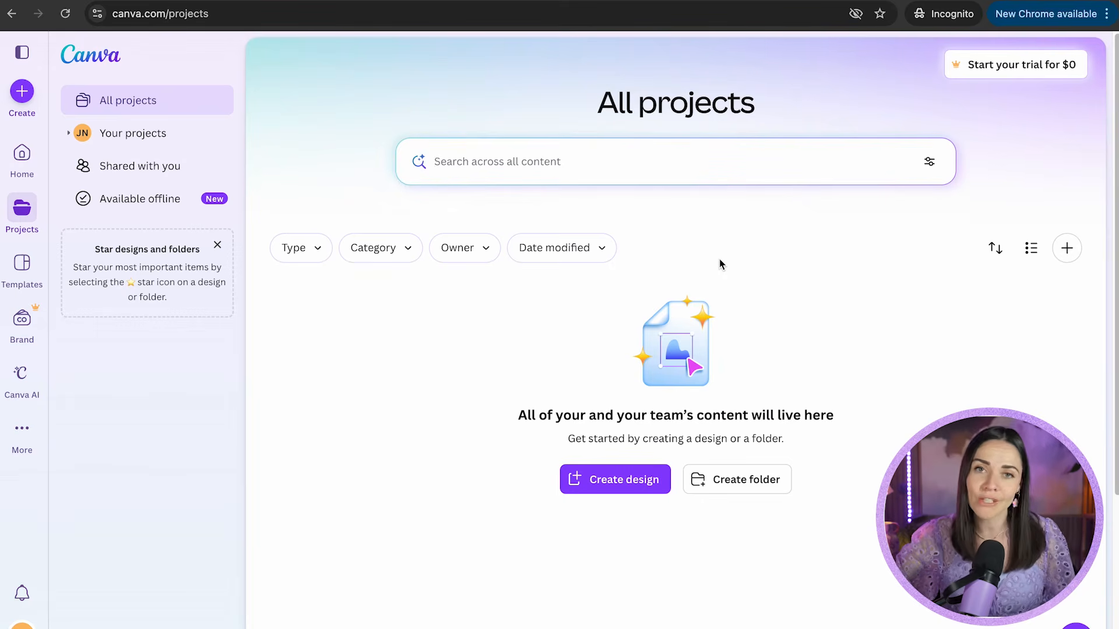
click(22, 263)
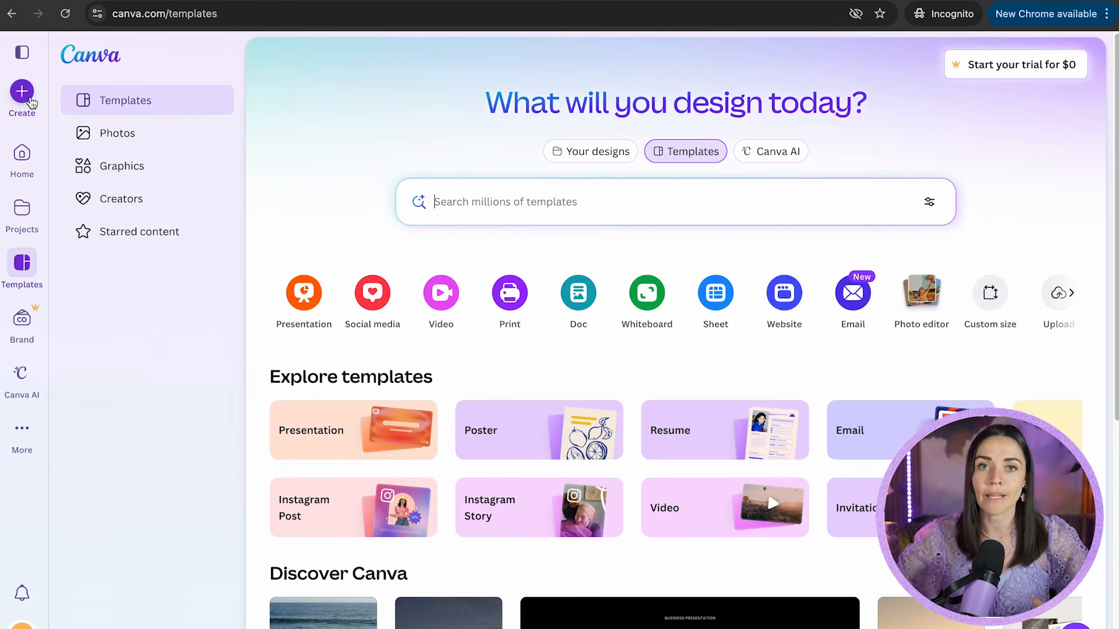
Visit the Brand Kit and Canva AI pages, the More tools list, and the account options.
click(23, 322)
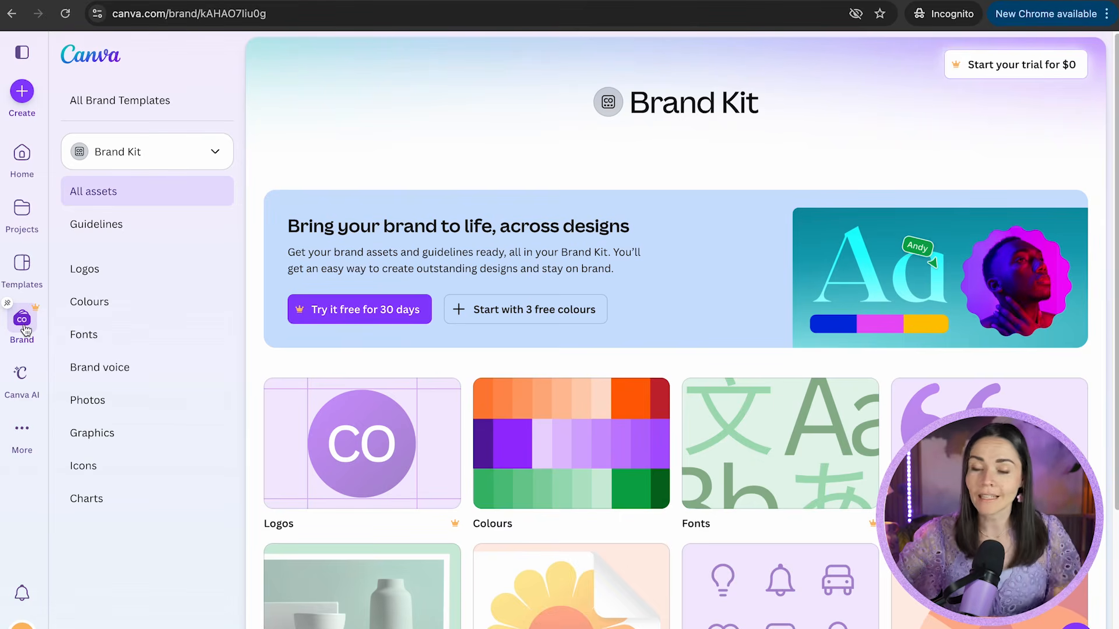
click(23, 379)
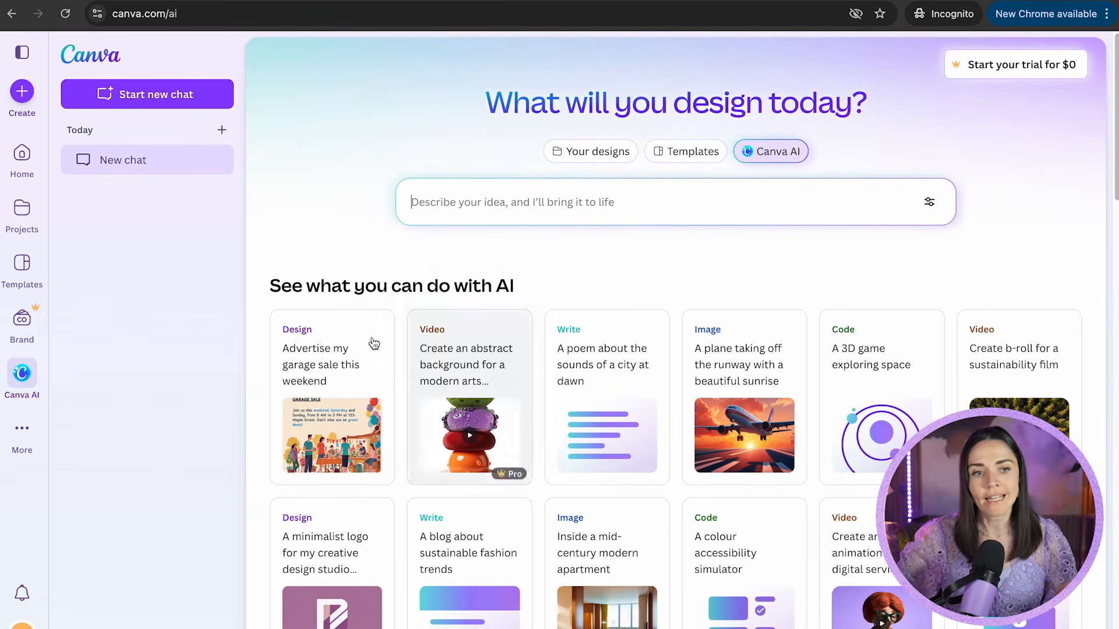
click(22, 429)
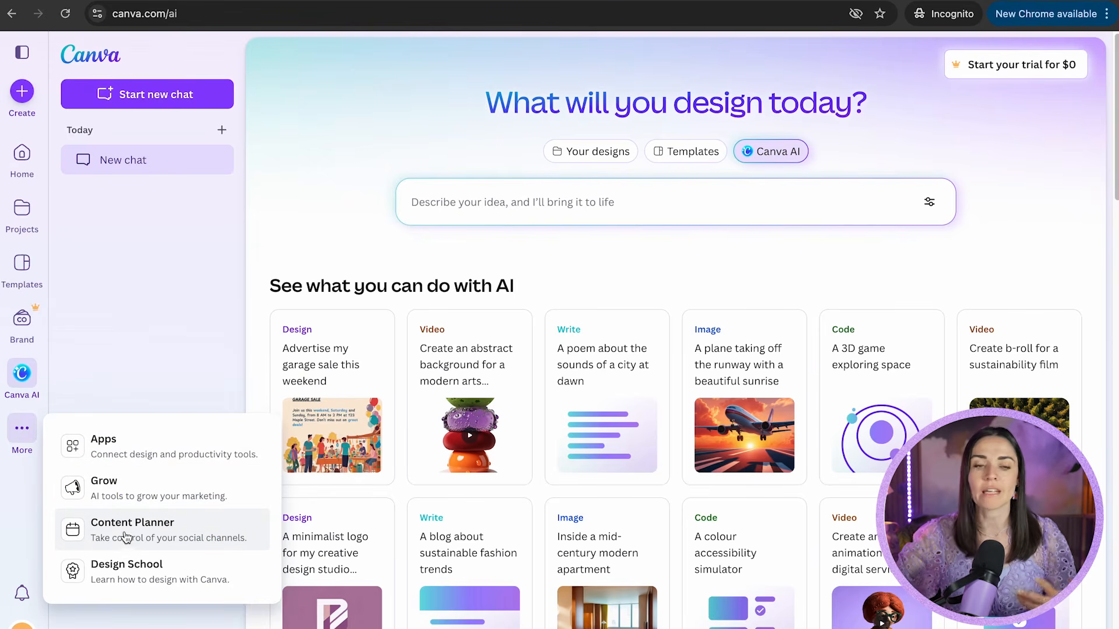
click(114, 378)
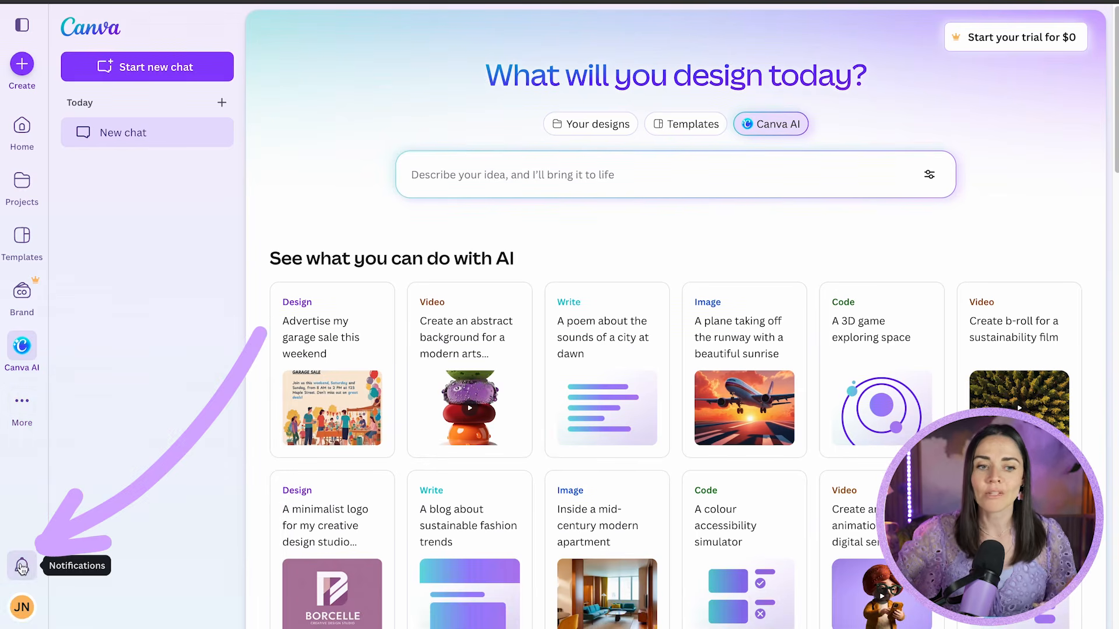
click(22, 608)
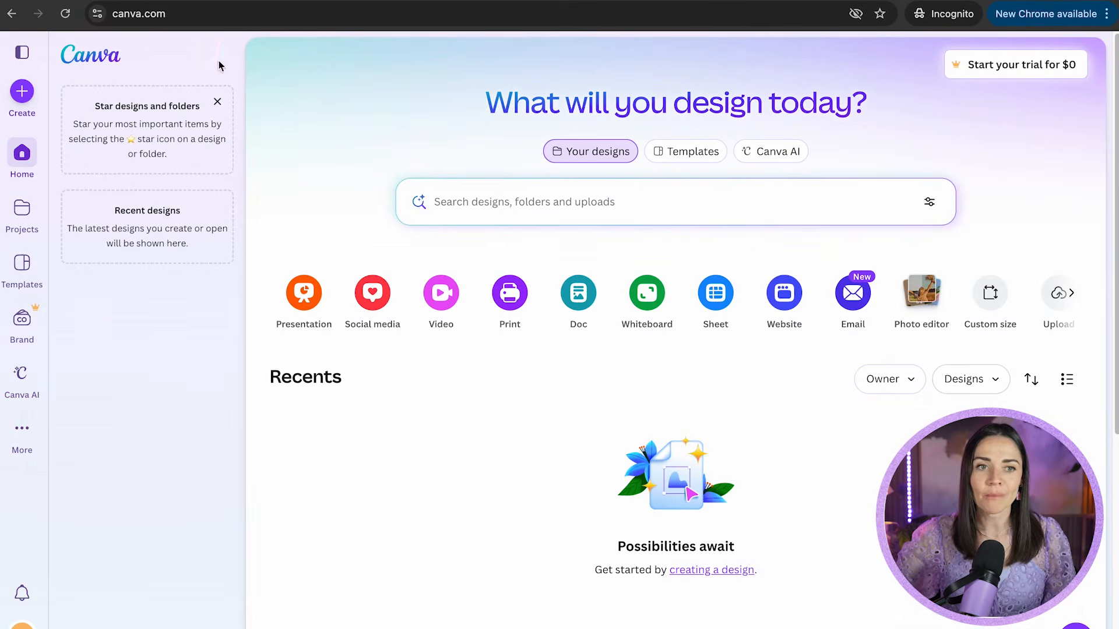
Collapse the navigation panel and switch the home search from Templates back to Your designs.
click(23, 54)
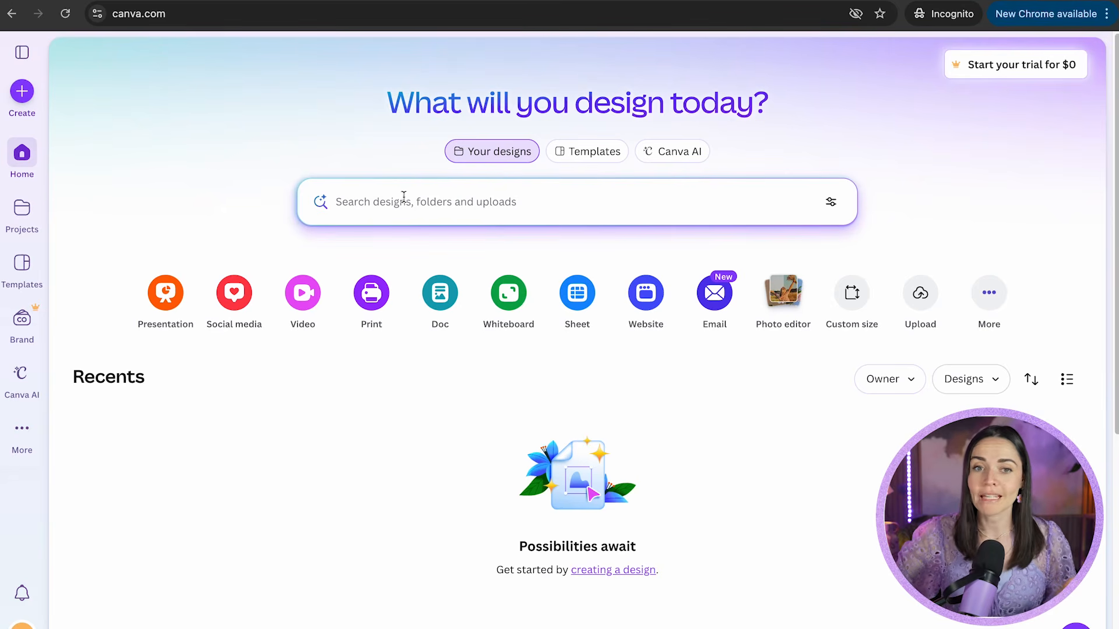
click(594, 157)
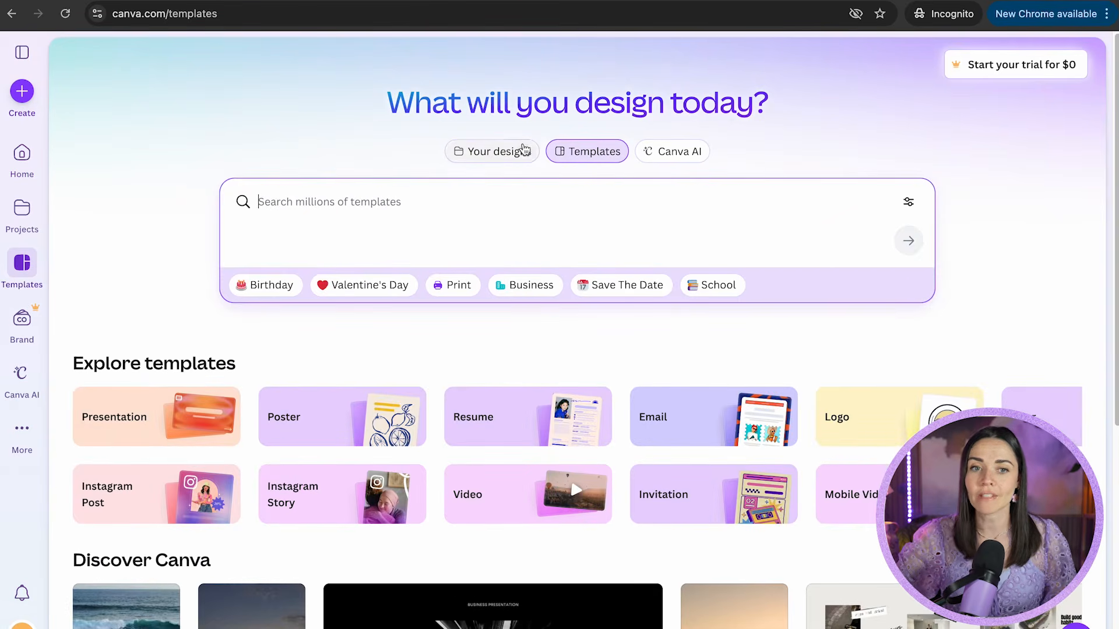
click(516, 151)
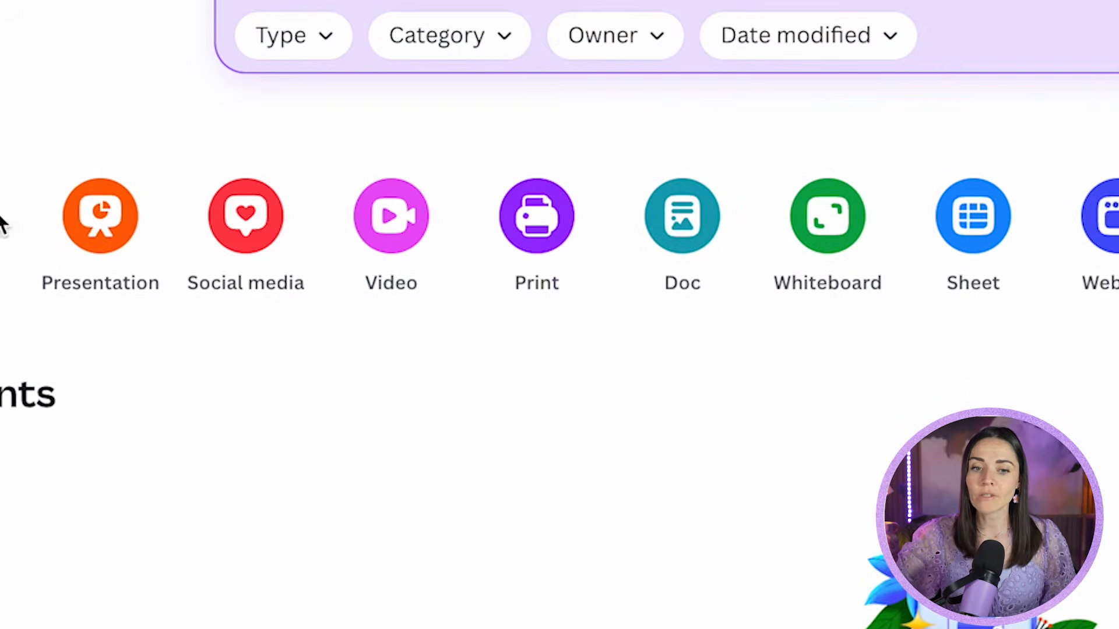